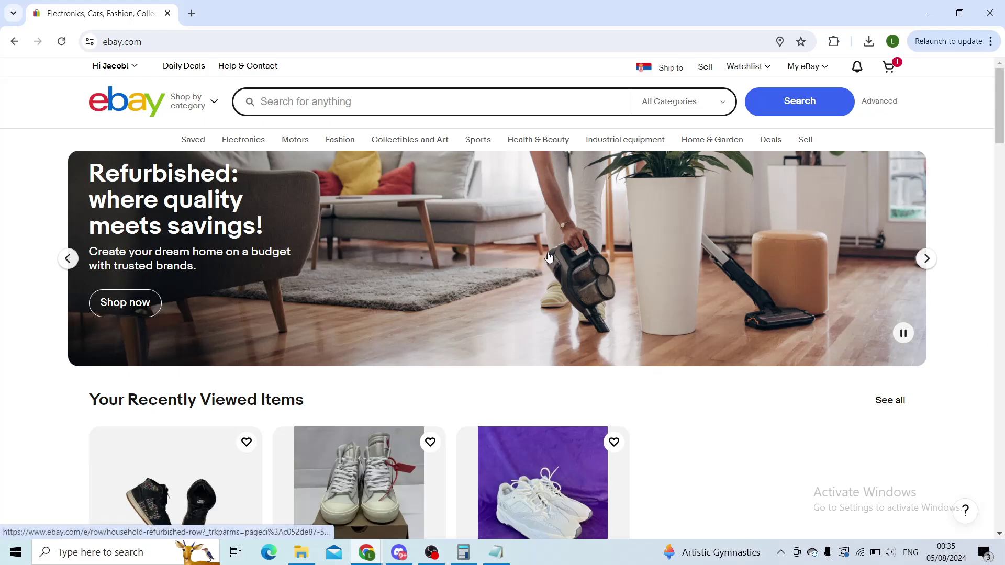
Go to the Sell hub and start listing a new item.
left_click(705, 69)
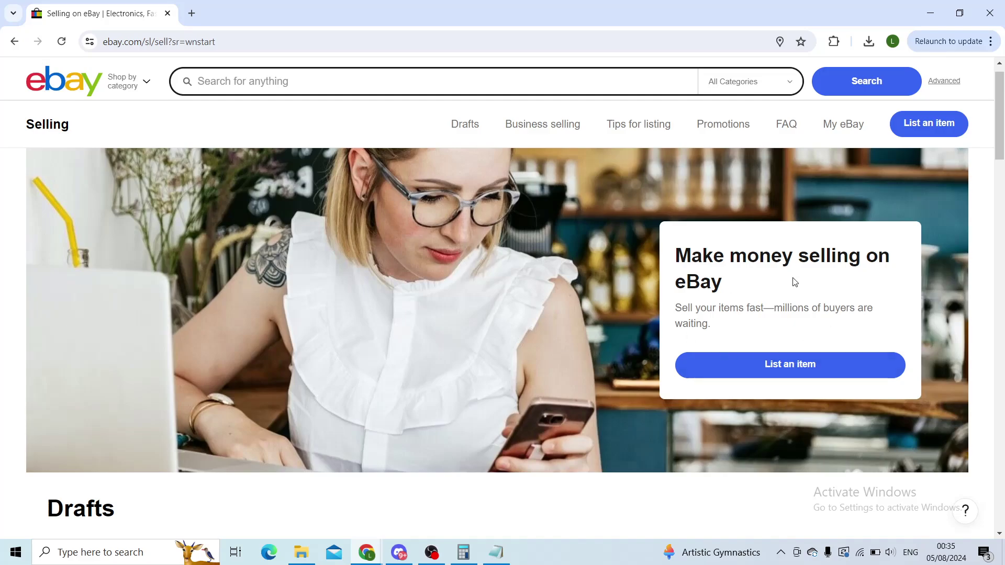
left_click(771, 372)
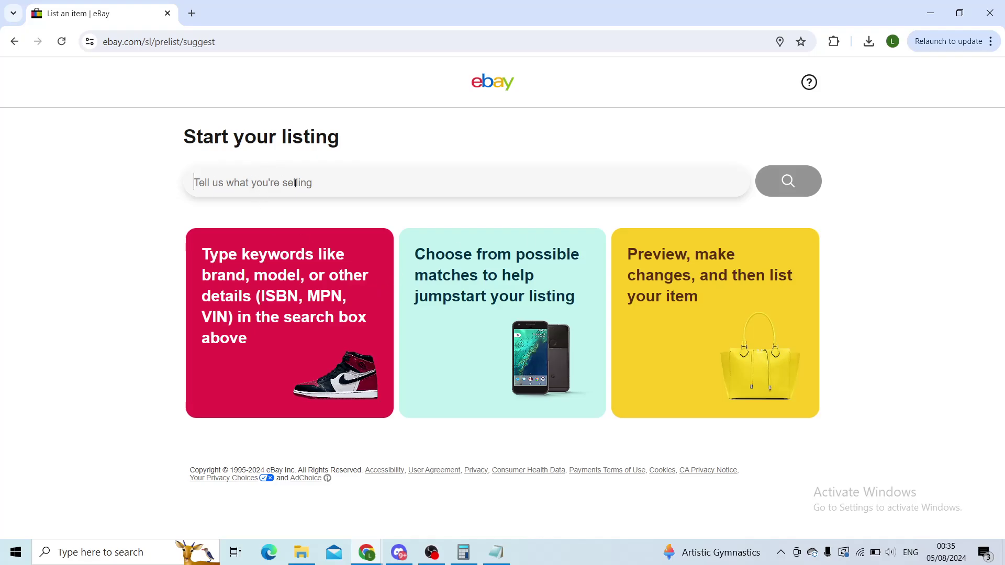
type("SHOES")
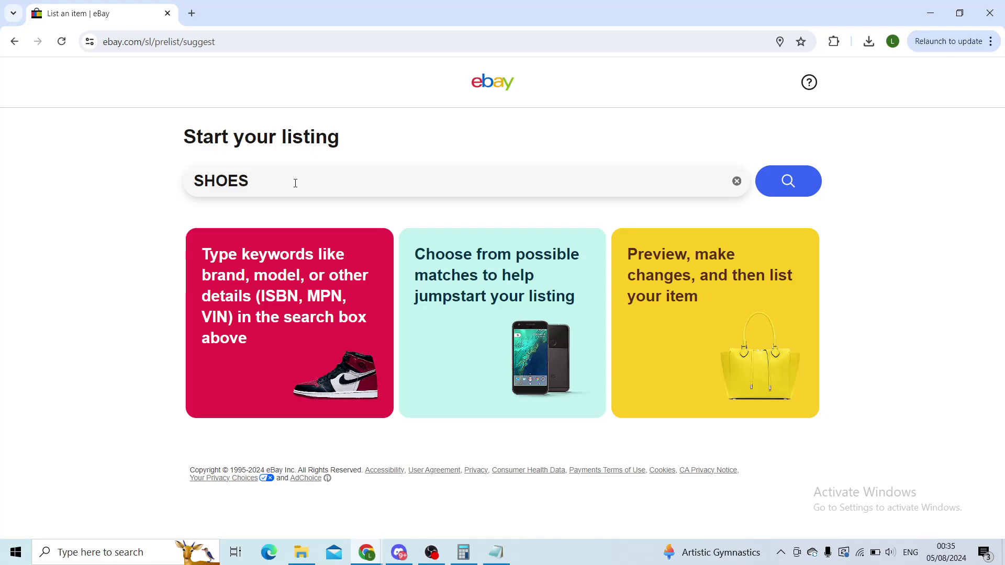
Search listing matches for 'SHOES' and continue without a catalogue match.
left_click(804, 179)
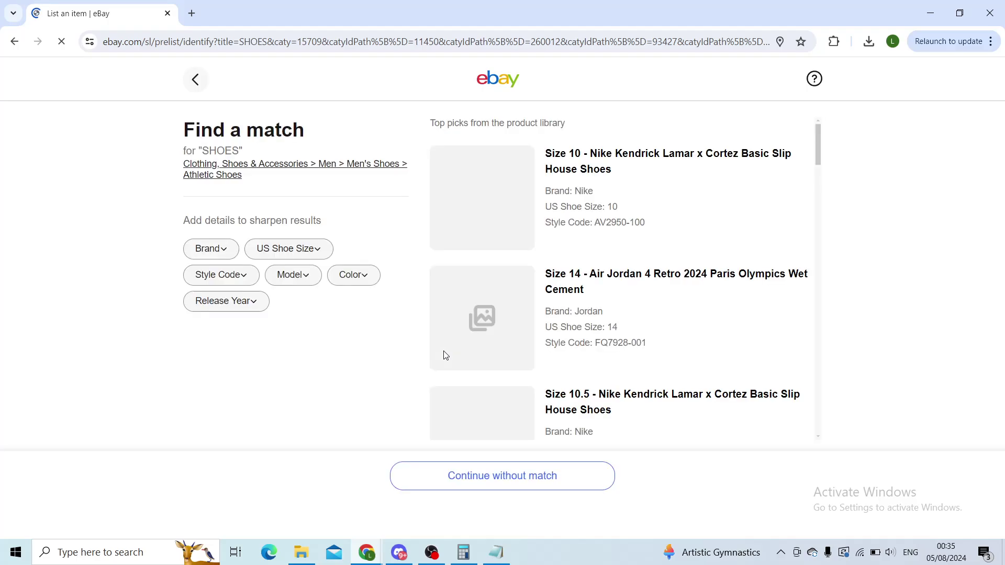
left_click(448, 474)
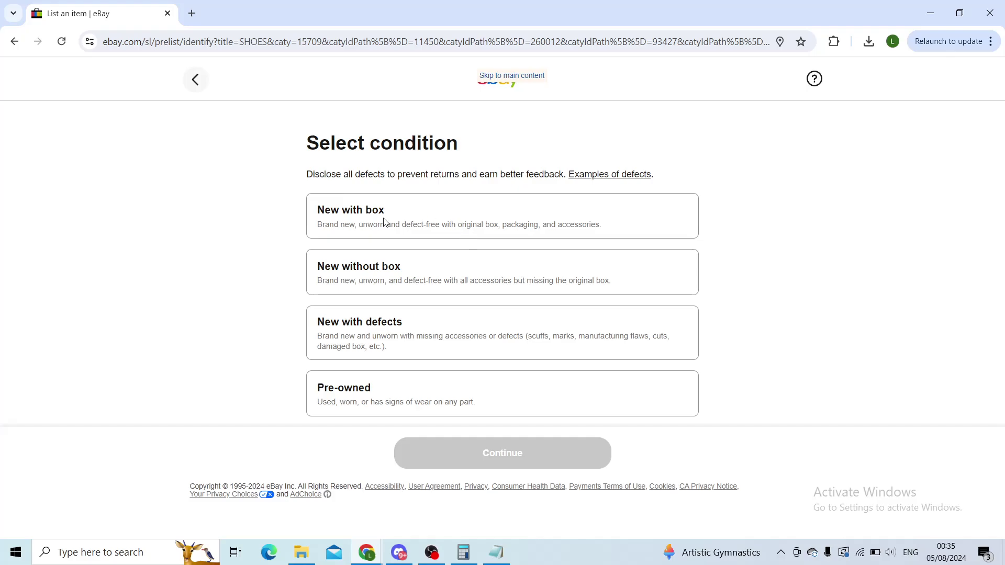
Set the condition to New with box, create the draft, and cancel the Outer sides photo upload.
left_click(474, 228)
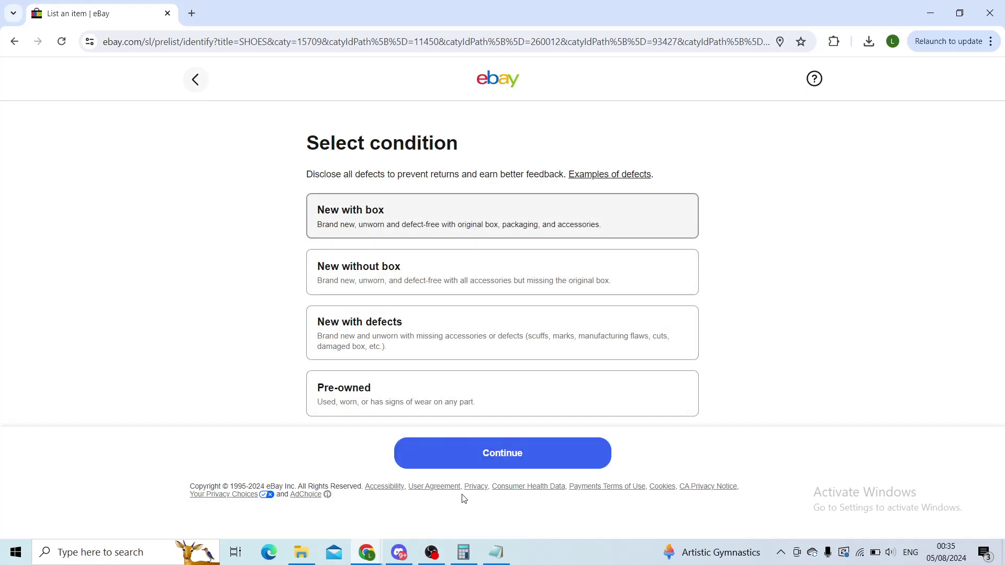
left_click(478, 465)
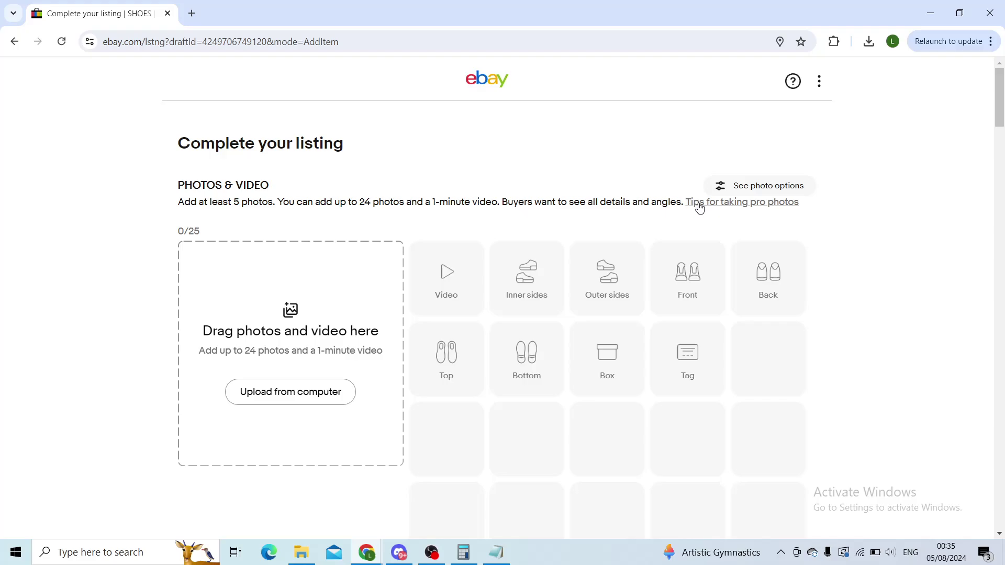
scroll(550, 365, "down", 1)
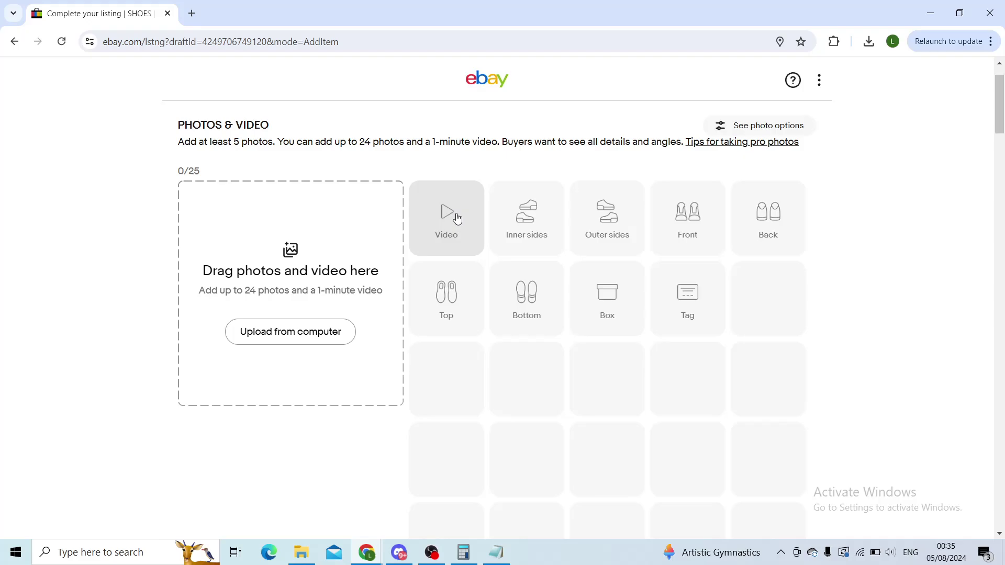
left_click(634, 222)
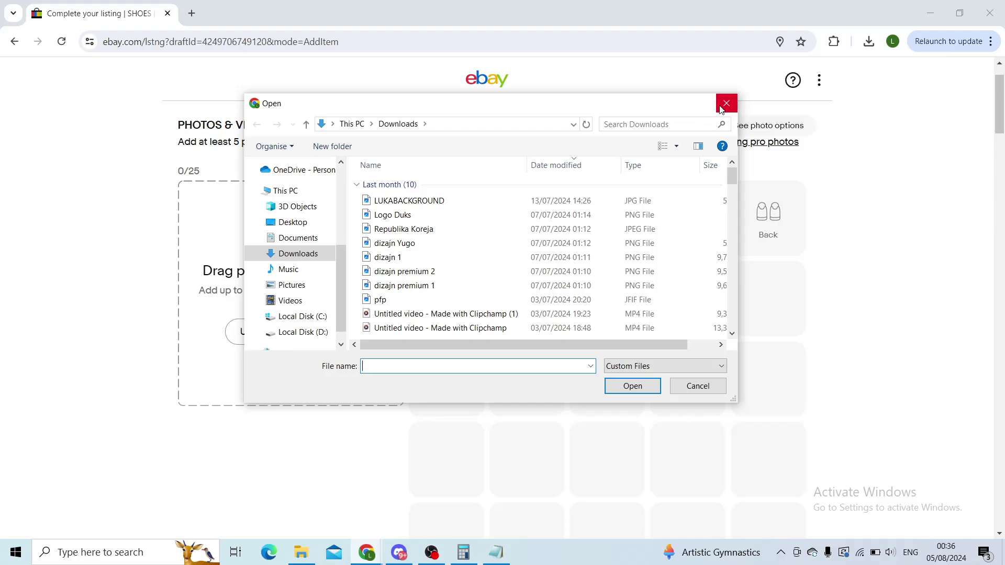
left_click(727, 103)
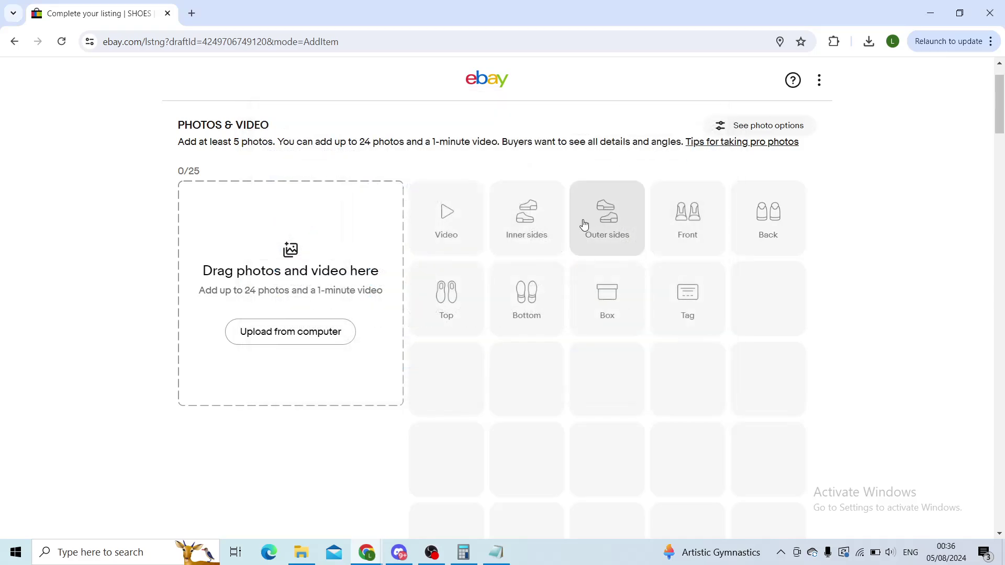